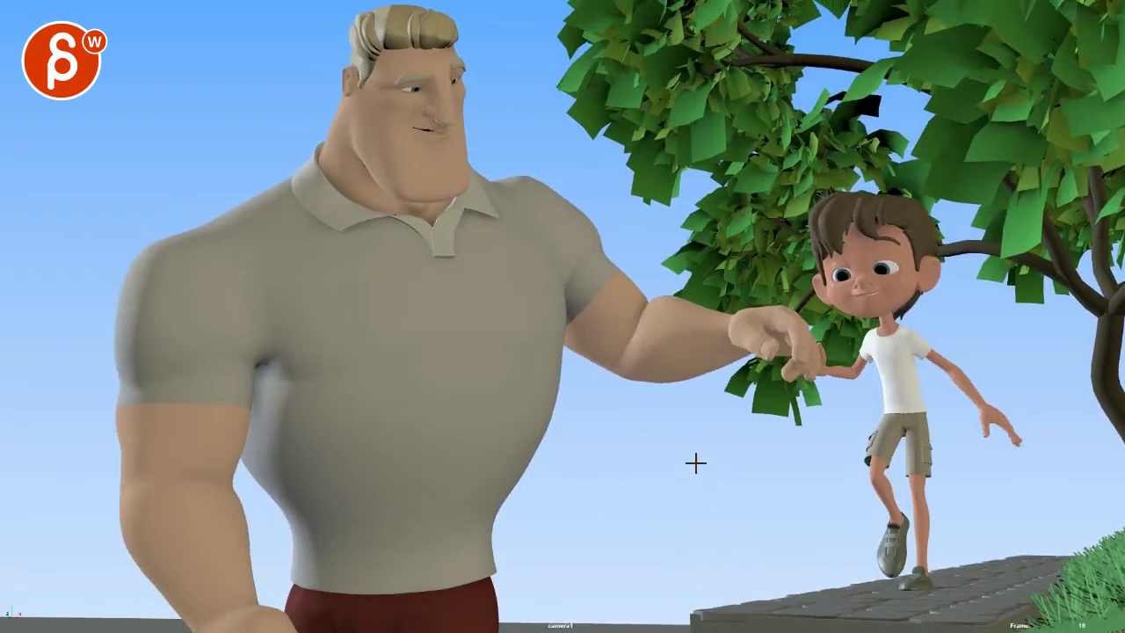
# Mark the man's arm and wrist with two red strokes, then clear them and resume playback
pyautogui.moveTo(689, 343); pyautogui.dragTo(690, 470)
pyautogui.moveTo(720, 356); pyautogui.dragTo(721, 444)
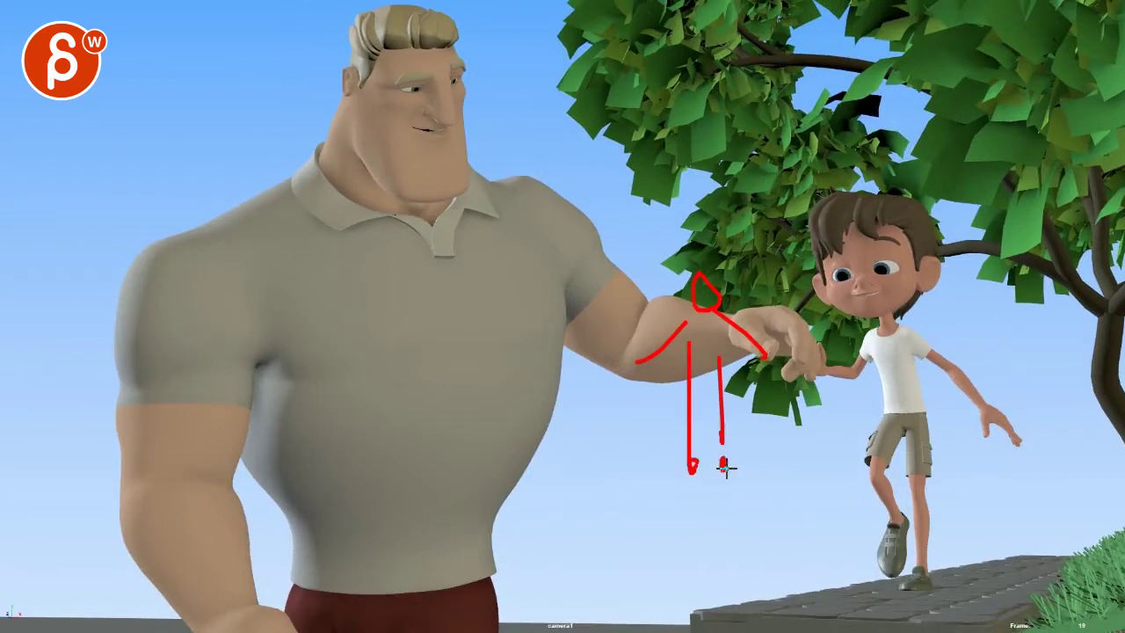
pyautogui.press('Escape')
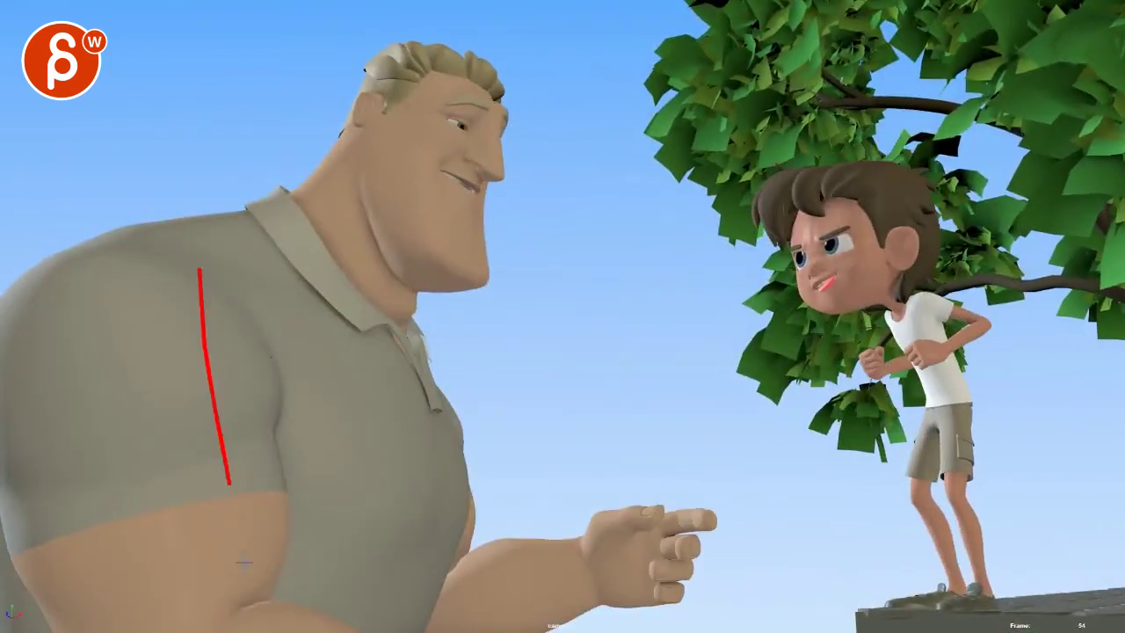
# Extend the arm line, mark the chest, start the boy's line, then resume playback
pyautogui.moveTo(229, 483); pyautogui.dragTo(249, 602)
pyautogui.moveTo(337, 210); pyautogui.dragTo(233, 392)
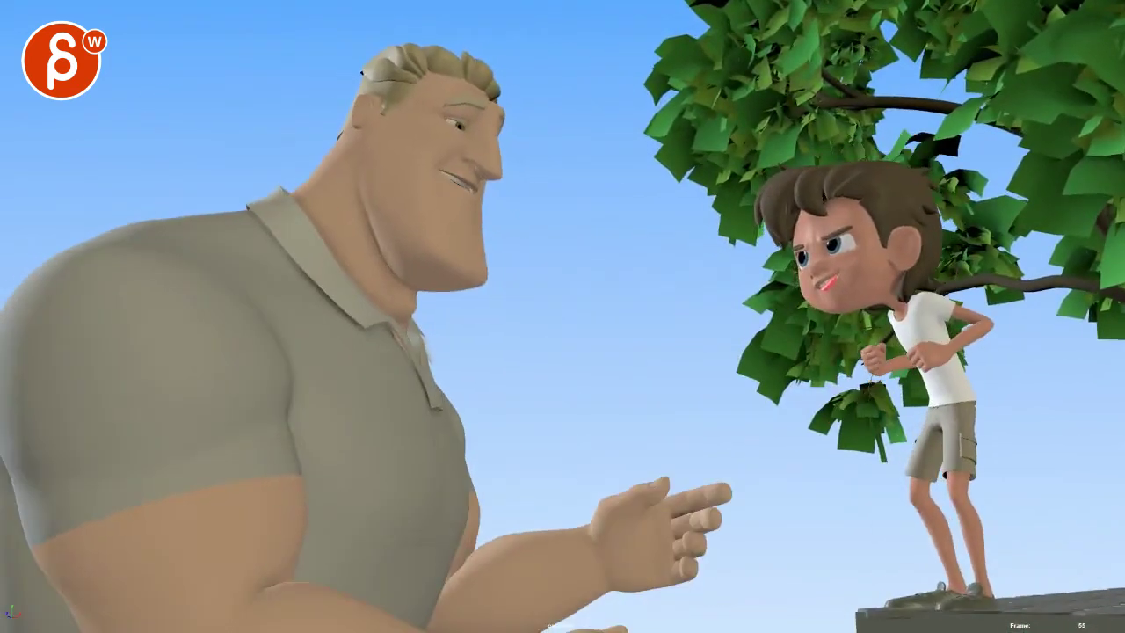
pyautogui.moveTo(955, 565)
pyautogui.mouseDown()
pyautogui.moveTo(845, 187)
pyautogui.moveTo(964, 532)
pyautogui.mouseUp()
pyautogui.press('space')
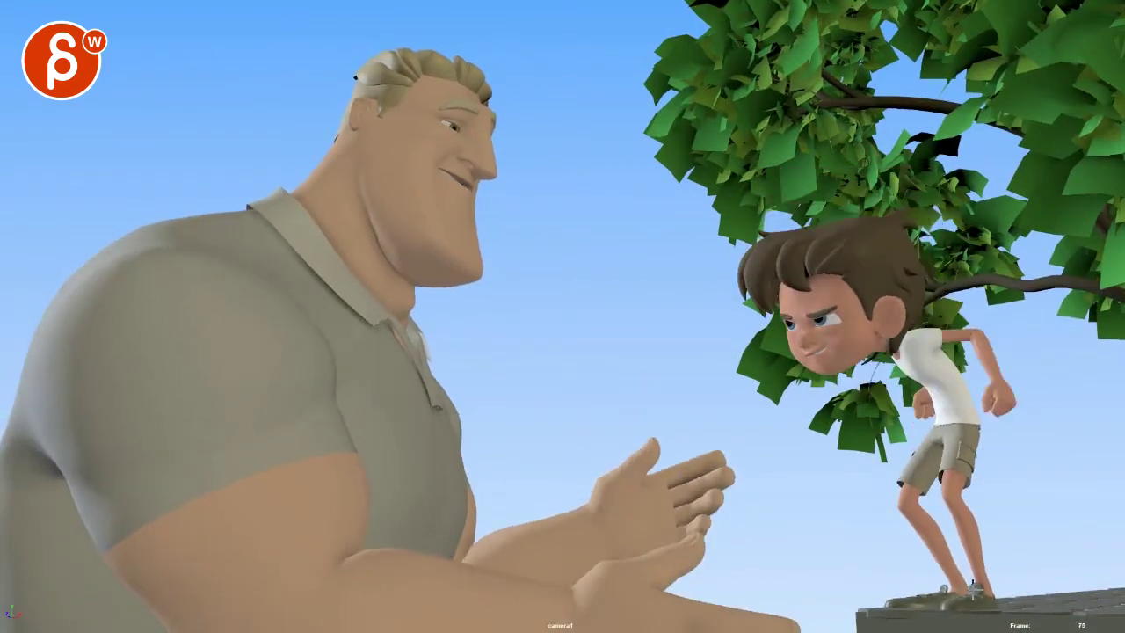
# Trace the boy's leg, shorts-to-feet curve, back and head, then step forward two frames
pyautogui.moveTo(930, 601)
pyautogui.mouseDown()
pyautogui.moveTo(984, 592)
pyautogui.moveTo(914, 478)
pyautogui.moveTo(1012, 409)
pyautogui.moveTo(962, 280)
pyautogui.moveTo(874, 251)
pyautogui.moveTo(919, 262)
pyautogui.mouseUp()
pyautogui.moveTo(934, 457)
pyautogui.mouseDown()
pyautogui.moveTo(1049, 574)
pyautogui.moveTo(1027, 590)
pyautogui.mouseUp()
pyautogui.moveTo(940, 426)
pyautogui.mouseDown()
pyautogui.moveTo(956, 312)
pyautogui.moveTo(848, 250)
pyautogui.moveTo(896, 303)
pyautogui.moveTo(1053, 361)
pyautogui.mouseUp()
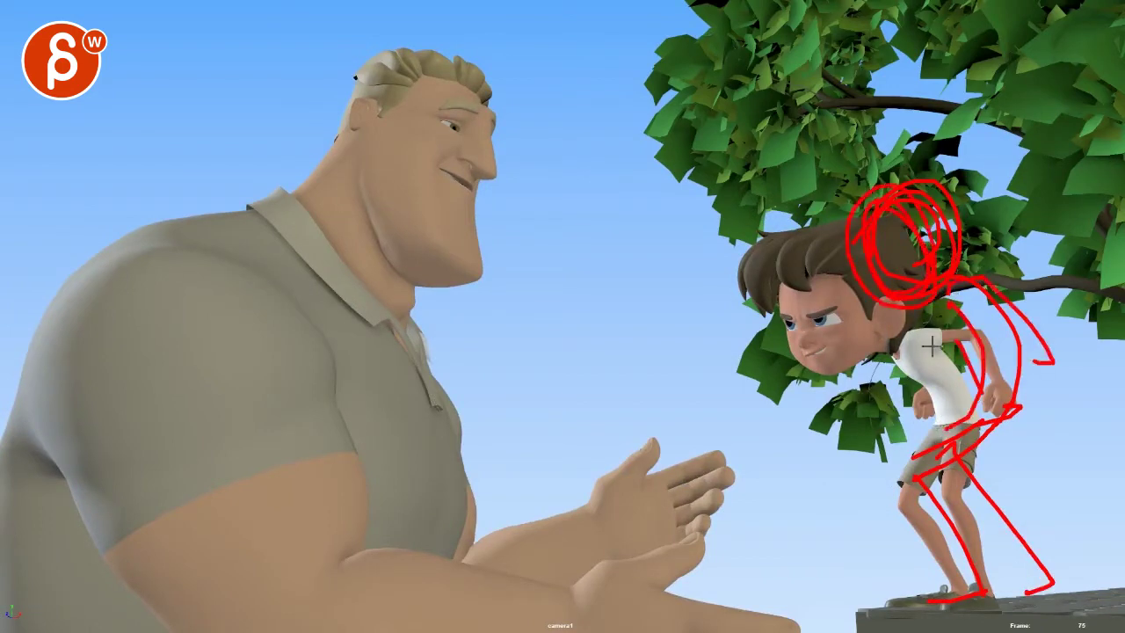
pyautogui.hotkey('alt', '.')
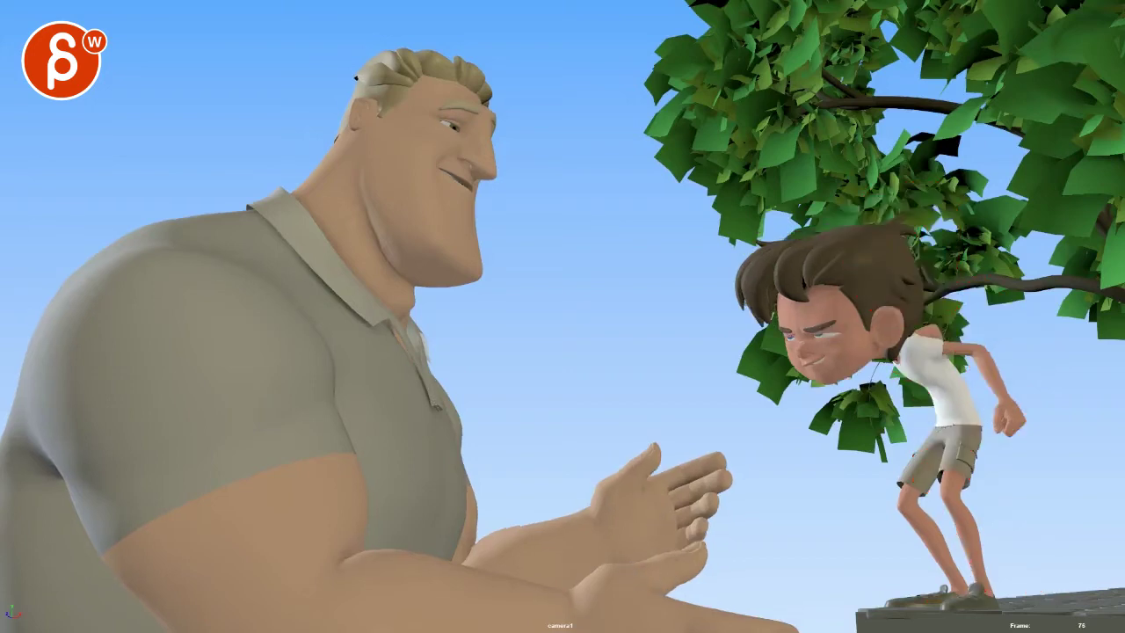
pyautogui.hotkey('alt', '.')
pyautogui.hotkey('alt', '.')
pyautogui.hotkey('alt', '.')
pyautogui.hotkey('alt', '.')
pyautogui.hotkey('alt', '.')
pyautogui.hotkey('alt', '.')
pyautogui.hotkey('alt', '.')
pyautogui.hotkey('alt', '.')
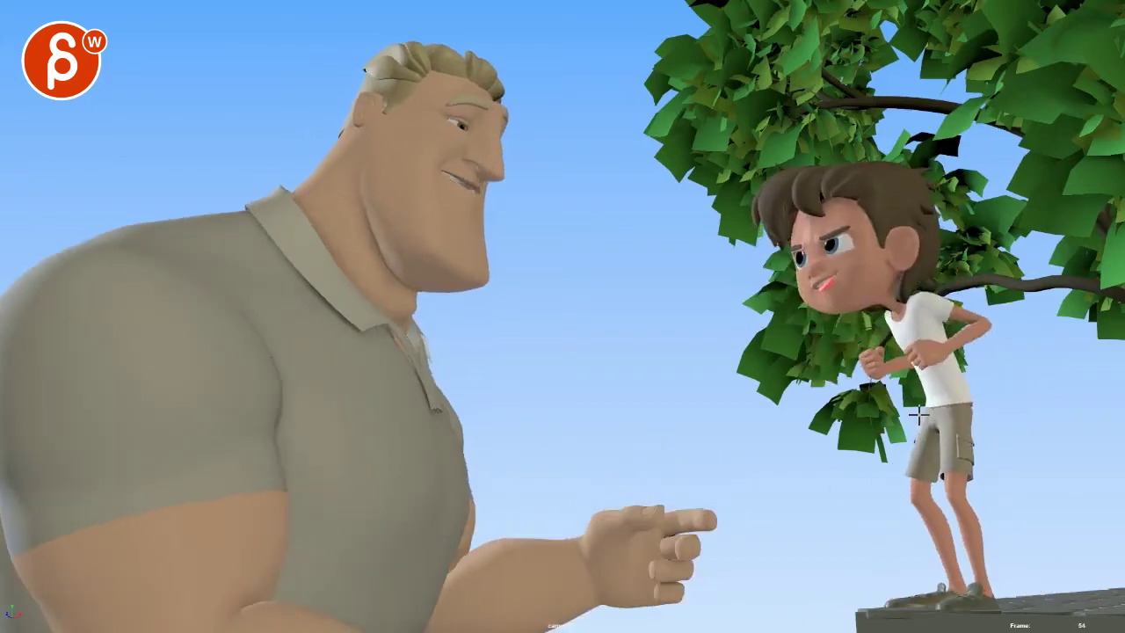
# Sketch the boy's torso, legs, head circle and line of action, then play on from frame 55
pyautogui.moveTo(918, 414); pyautogui.dragTo(941, 308)
pyautogui.moveTo(951, 578); pyautogui.dragTo(923, 581)
pyautogui.moveTo(938, 580)
pyautogui.mouseDown()
pyautogui.moveTo(945, 435)
pyautogui.moveTo(964, 549)
pyautogui.mouseUp()
pyautogui.moveTo(929, 420)
pyautogui.mouseDown()
pyautogui.moveTo(919, 298)
pyautogui.moveTo(921, 360)
pyautogui.mouseUp()
pyautogui.moveTo(953, 299); pyautogui.dragTo(967, 400)
pyautogui.moveTo(924, 260)
pyautogui.mouseDown()
pyautogui.moveTo(867, 188)
pyautogui.moveTo(883, 264)
pyautogui.mouseUp()
pyautogui.moveTo(932, 139); pyautogui.dragTo(957, 581)
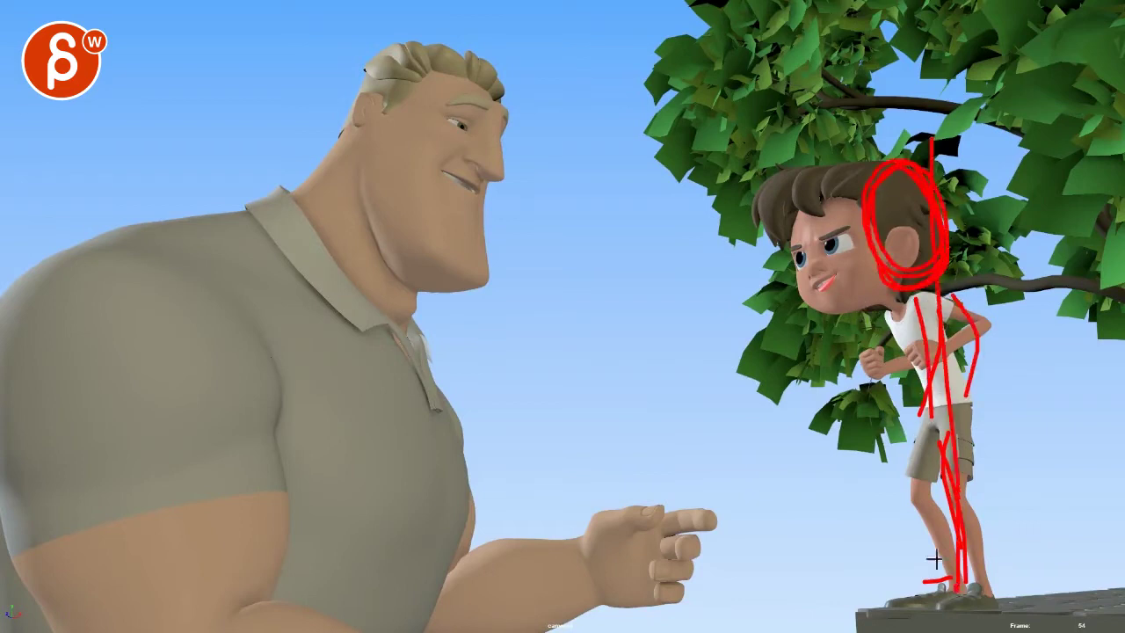
pyautogui.hotkey('alt', '.')
pyautogui.hotkey('alt', 'v')
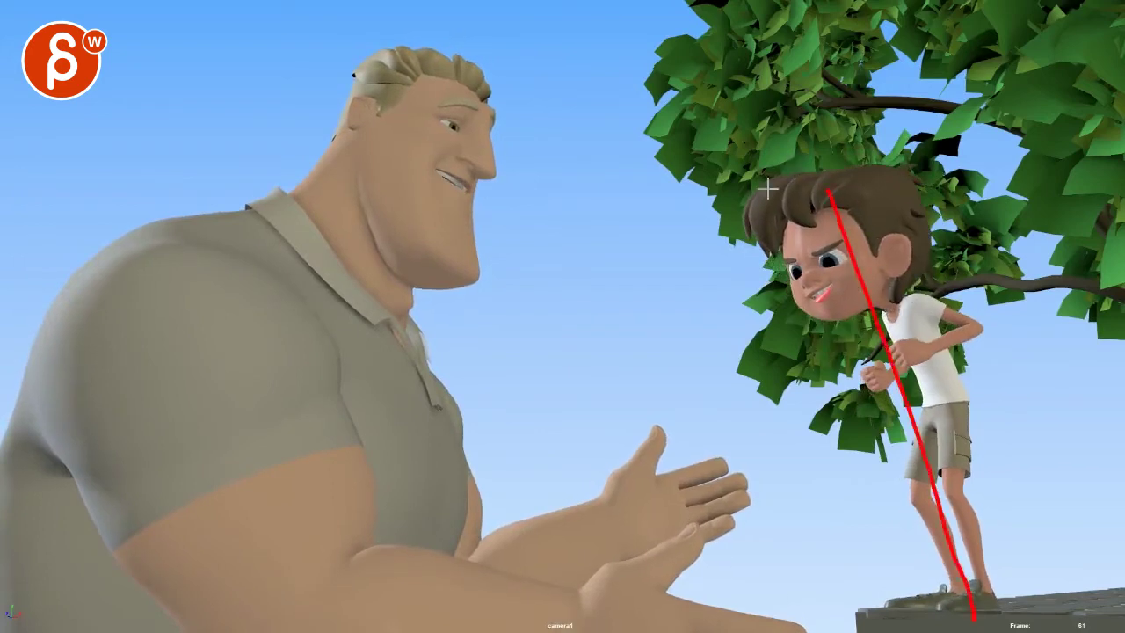
pyautogui.moveTo(759, 230)
pyautogui.mouseDown()
pyautogui.moveTo(817, 308)
pyautogui.moveTo(796, 242)
pyautogui.mouseUp()
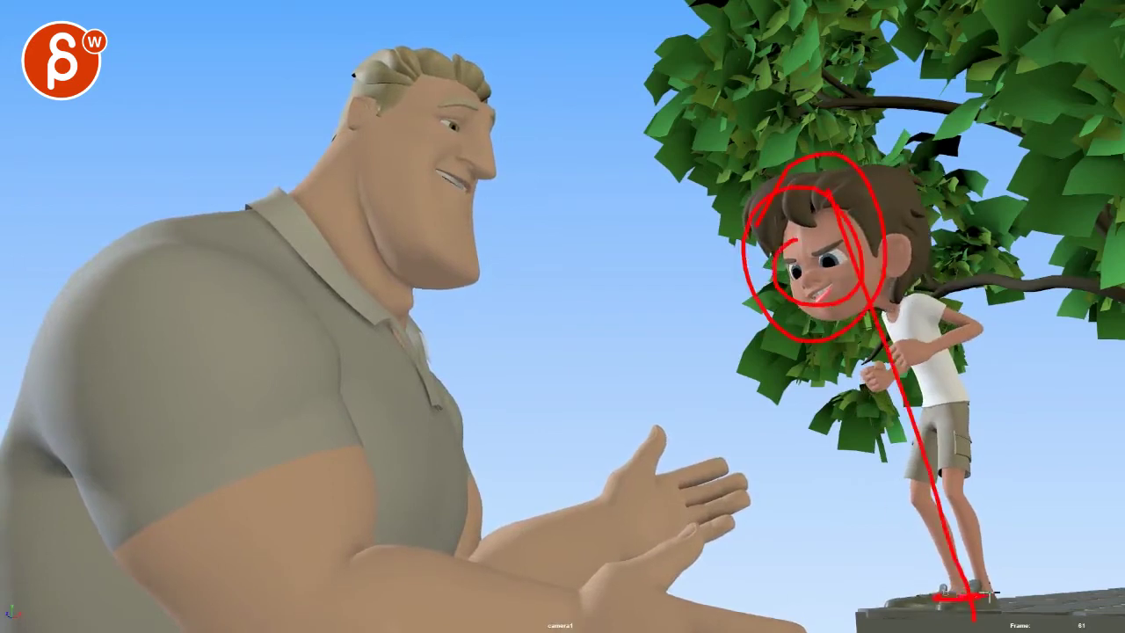
pyautogui.hotkey('alt', 'v')
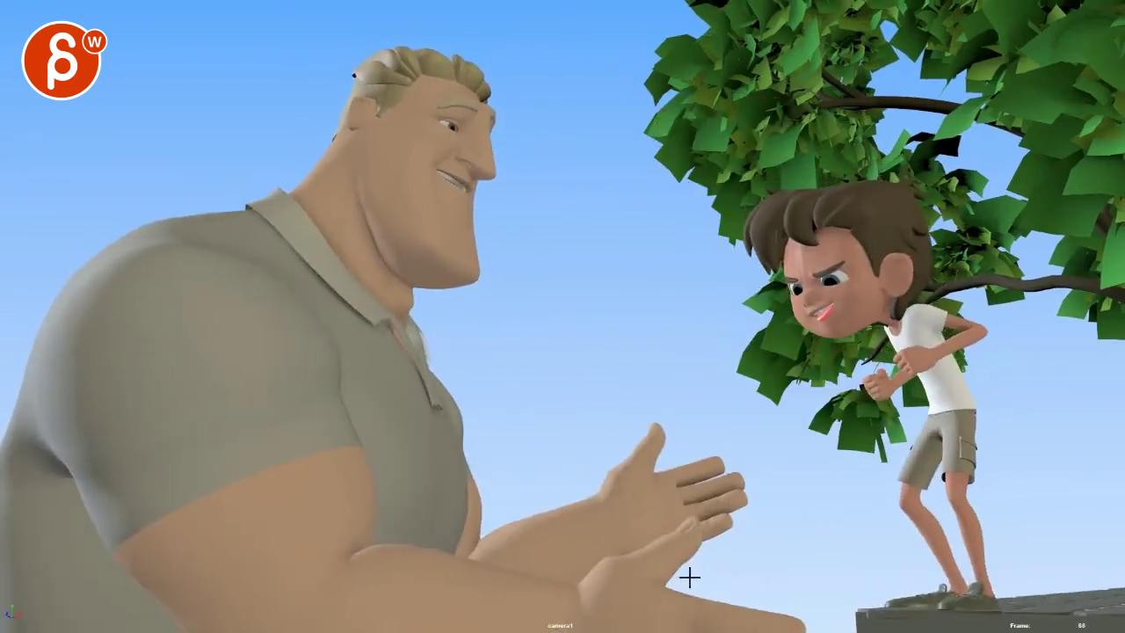
# Outline the man's lower fingertips, step forward two frames, and play the animation again
pyautogui.moveTo(672, 583)
pyautogui.mouseDown()
pyautogui.moveTo(691, 565)
pyautogui.moveTo(730, 570)
pyautogui.moveTo(671, 587)
pyautogui.mouseUp()
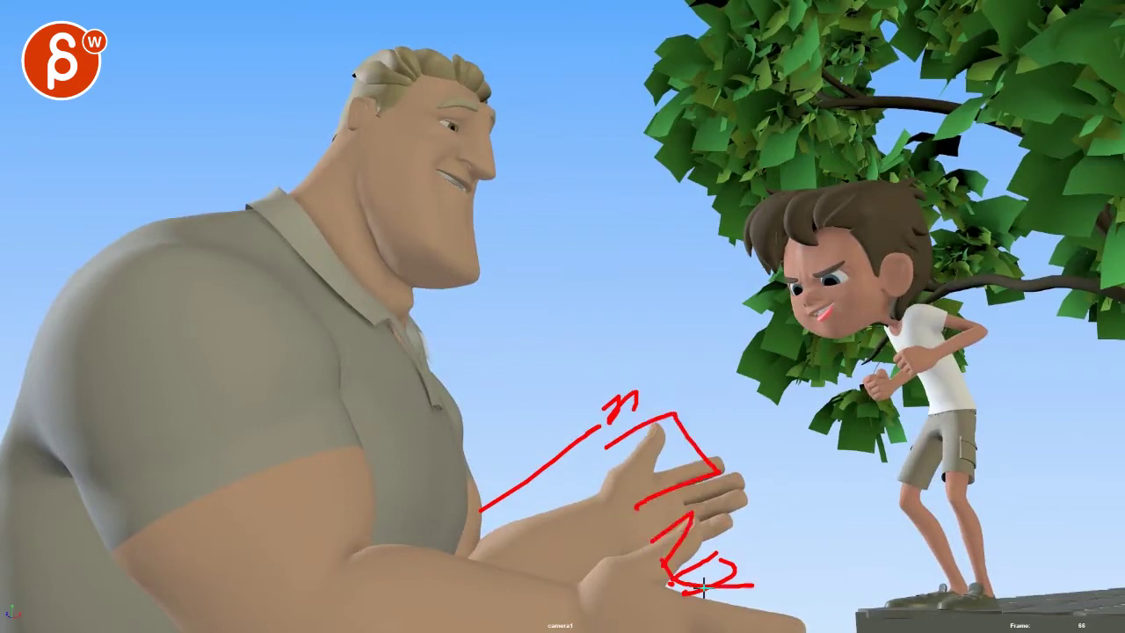
pyautogui.press('.')
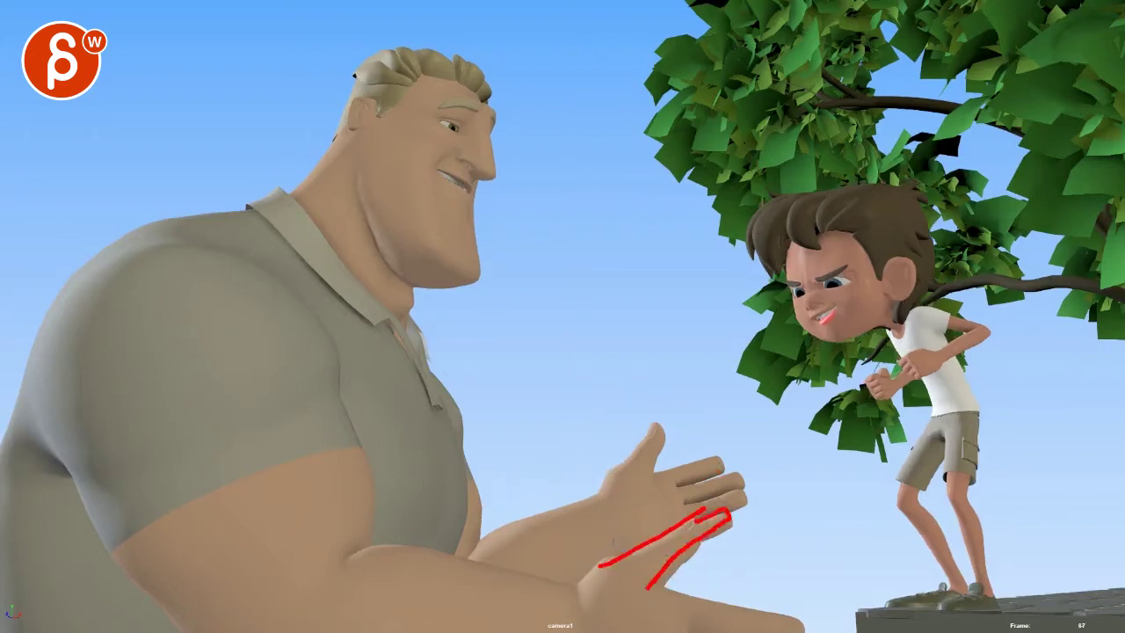
pyautogui.press('.')
pyautogui.hotkey('alt', 'v')
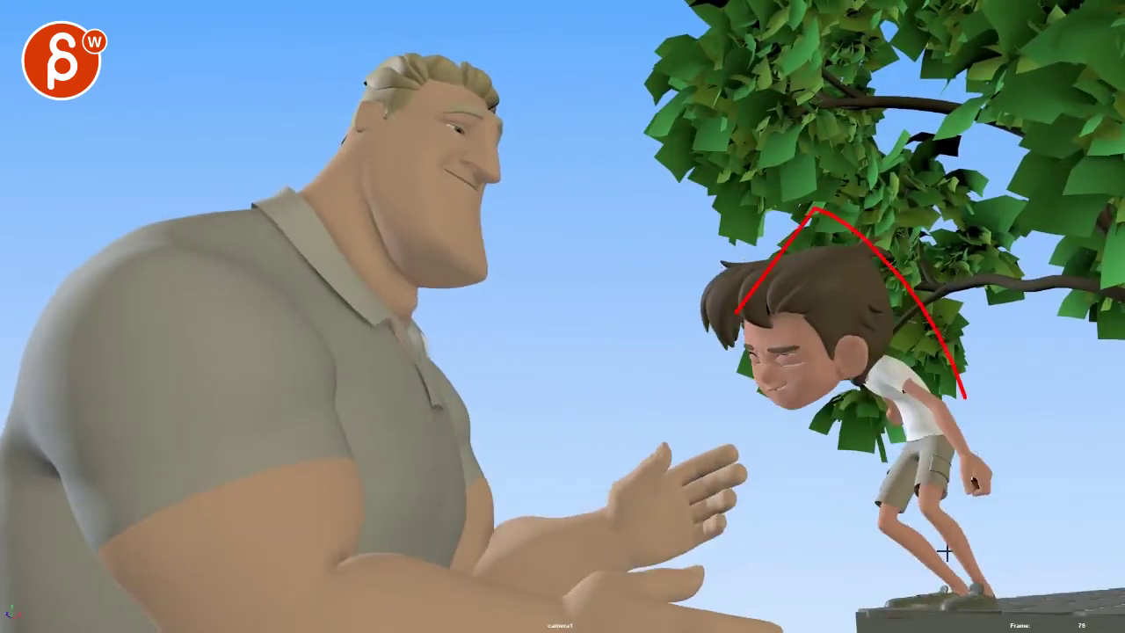
# Loop a circle around the boy and draw two sightlines from the man's eyes, then resume playback
pyautogui.moveTo(965, 397); pyautogui.dragTo(790, 307)
pyautogui.moveTo(479, 156); pyautogui.dragTo(710, 371)
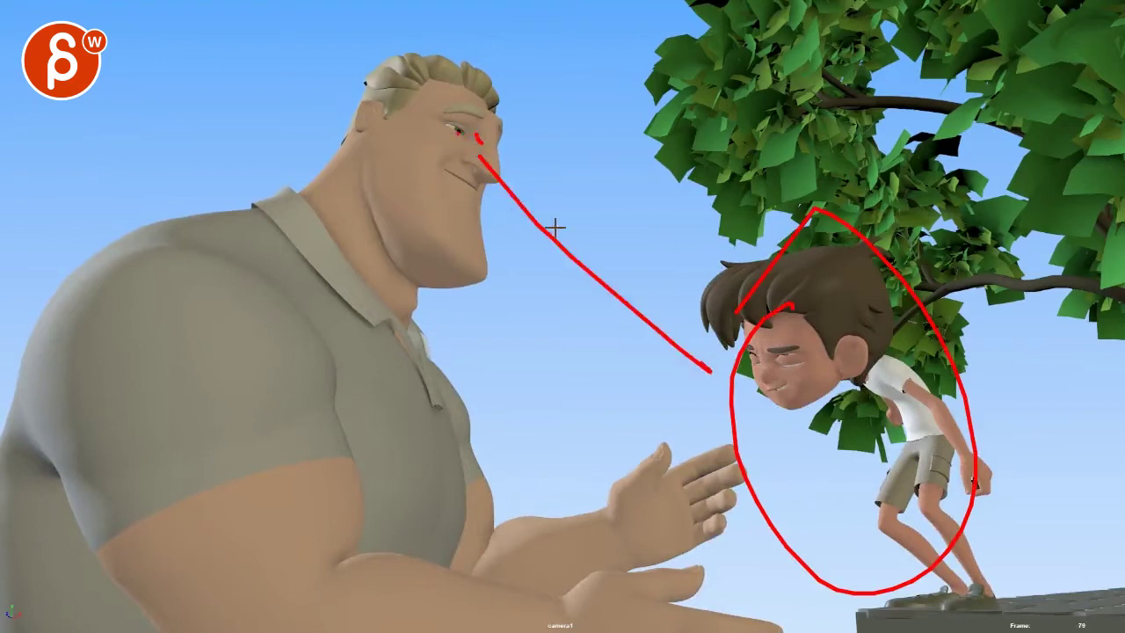
pyautogui.moveTo(521, 189)
pyautogui.mouseDown()
pyautogui.moveTo(738, 316)
pyautogui.moveTo(685, 266)
pyautogui.mouseUp()
pyautogui.hotkey('alt', 'v')
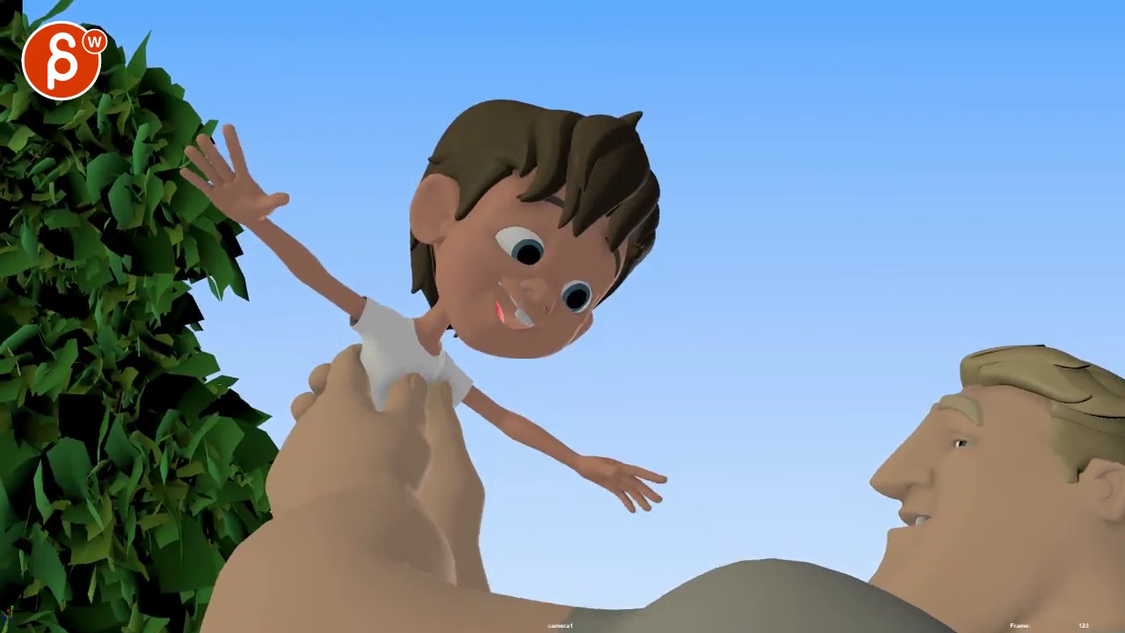
# Trace the boy's arms, flip between frames 124 and 125, and draw a line down from the circled eye
pyautogui.moveTo(182, 162); pyautogui.dragTo(622, 475)
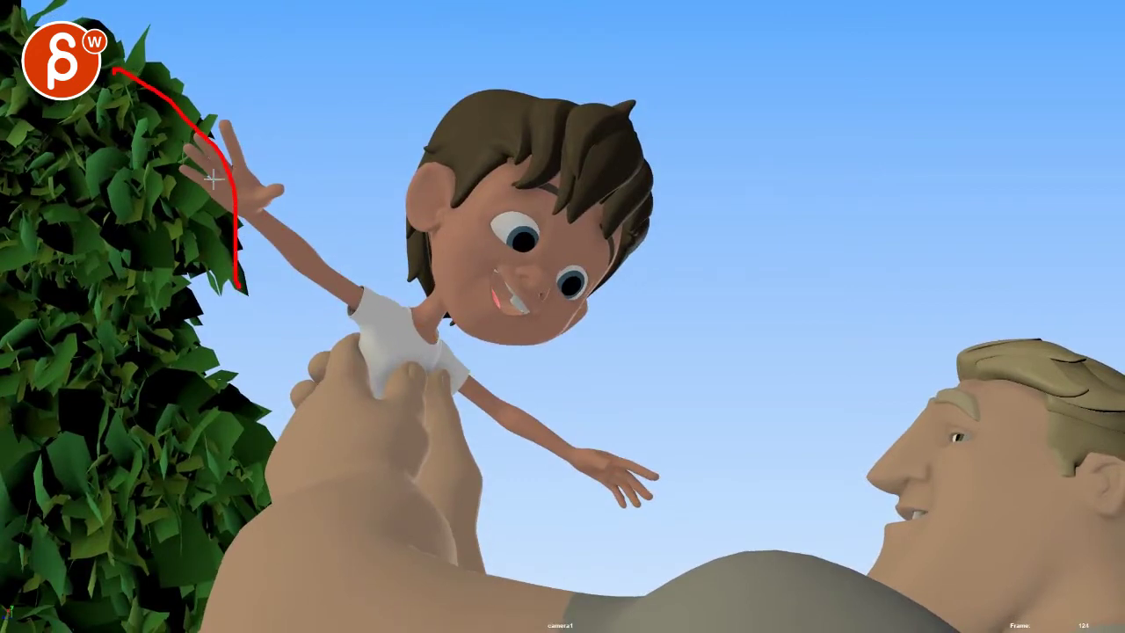
pyautogui.hotkey('alt', '.')
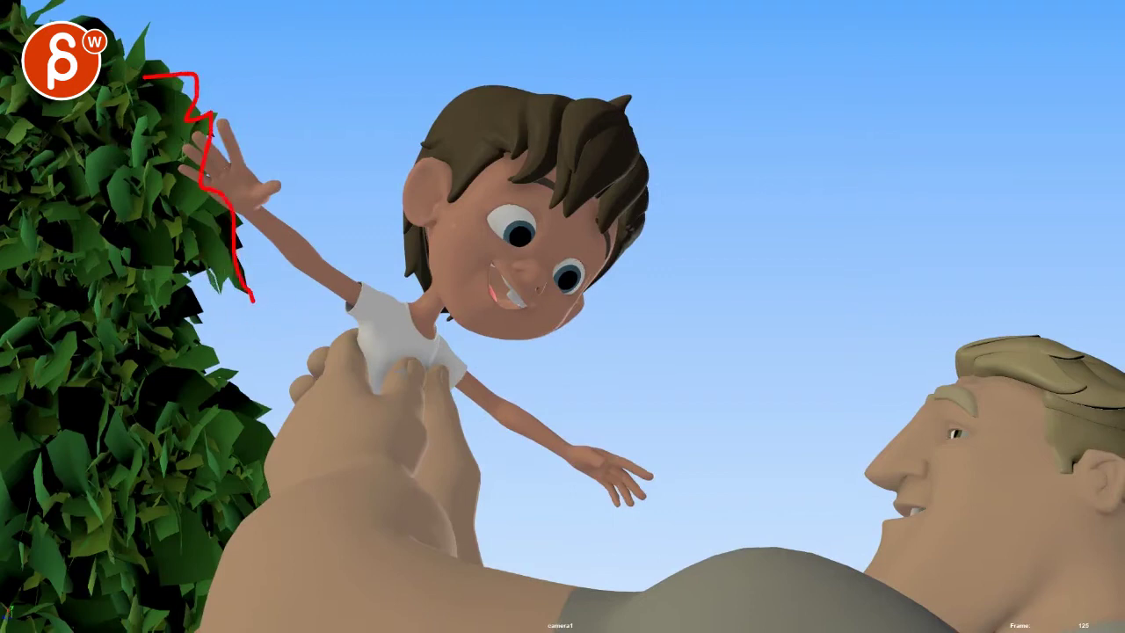
pyautogui.hotkey('alt', ',')
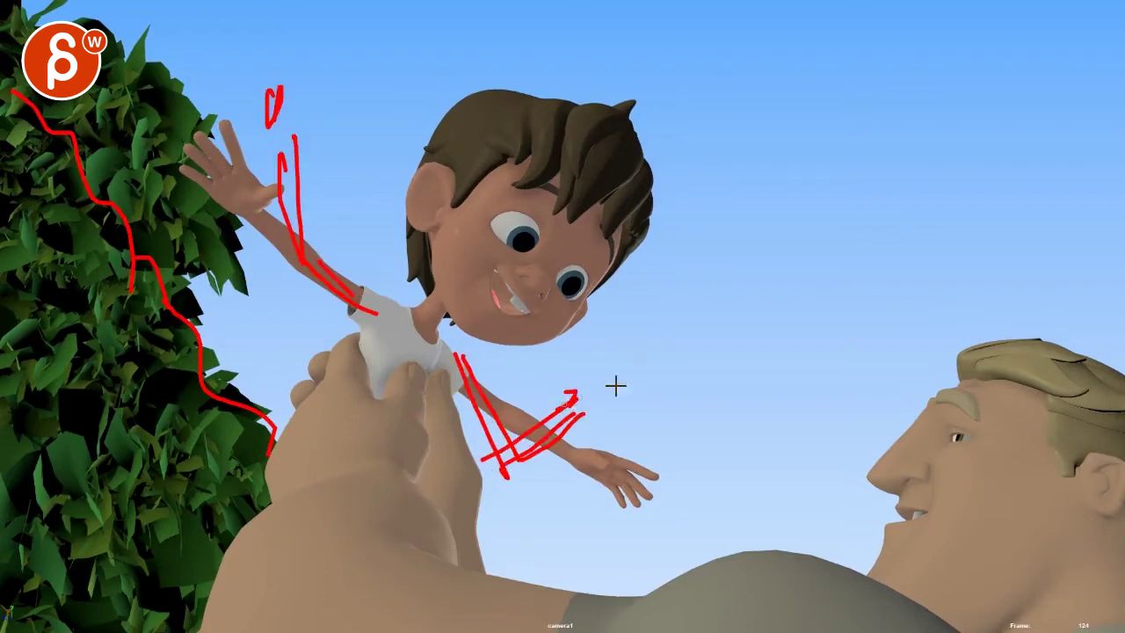
pyautogui.hotkey('alt', '.')
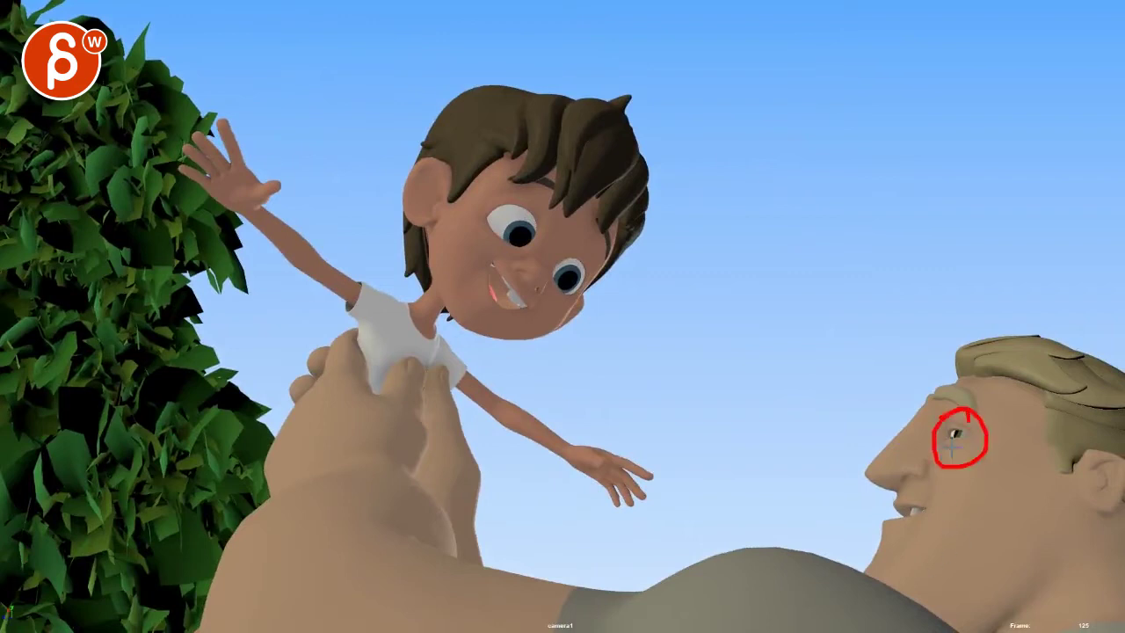
pyautogui.moveTo(953, 446); pyautogui.dragTo(794, 525)
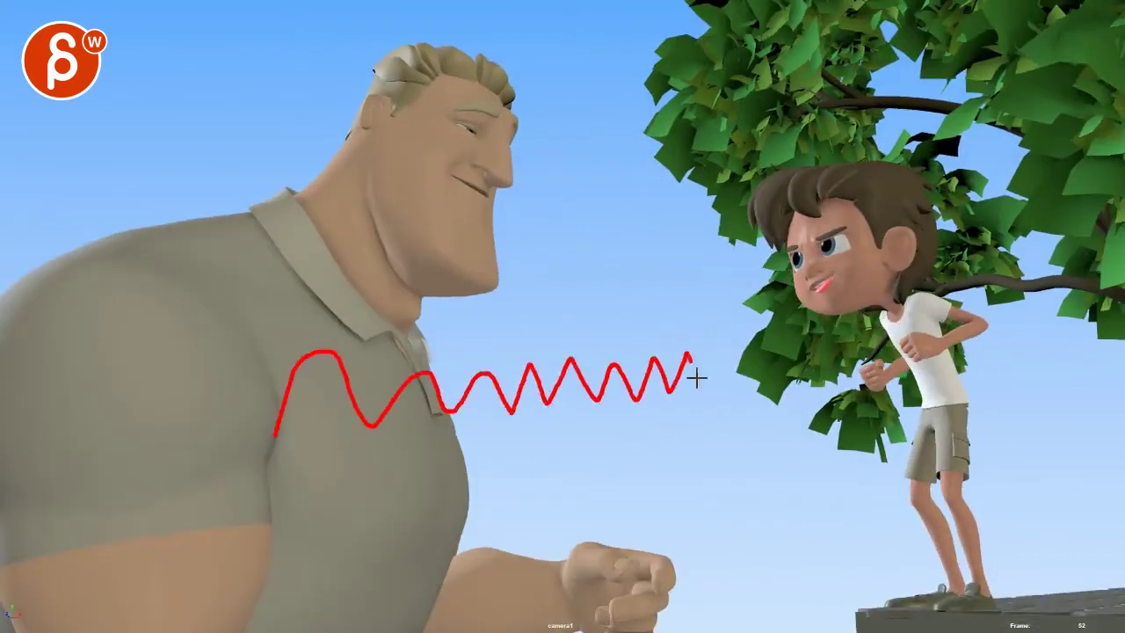
# Draw red zigzag timing strokes across the man's chest and hand, carrying them up into the tree
pyautogui.moveTo(695, 377); pyautogui.dragTo(809, 76)
pyautogui.moveTo(274, 577)
pyautogui.mouseDown()
pyautogui.moveTo(281, 528)
pyautogui.moveTo(428, 546)
pyautogui.moveTo(566, 521)
pyautogui.mouseUp()
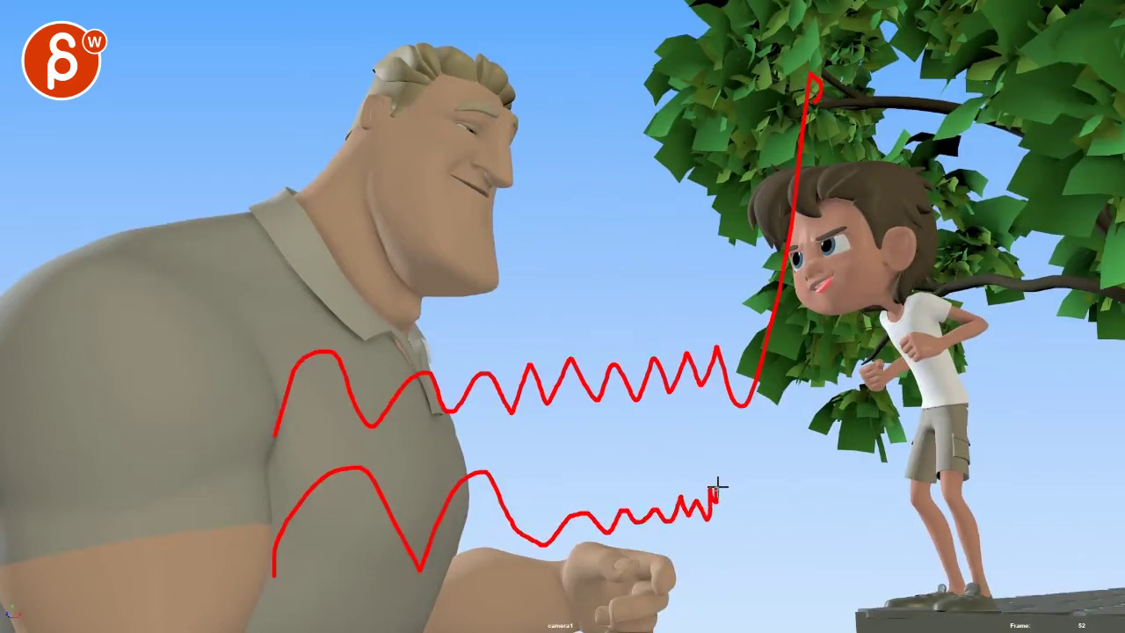
pyautogui.moveTo(716, 487); pyautogui.dragTo(731, 151)
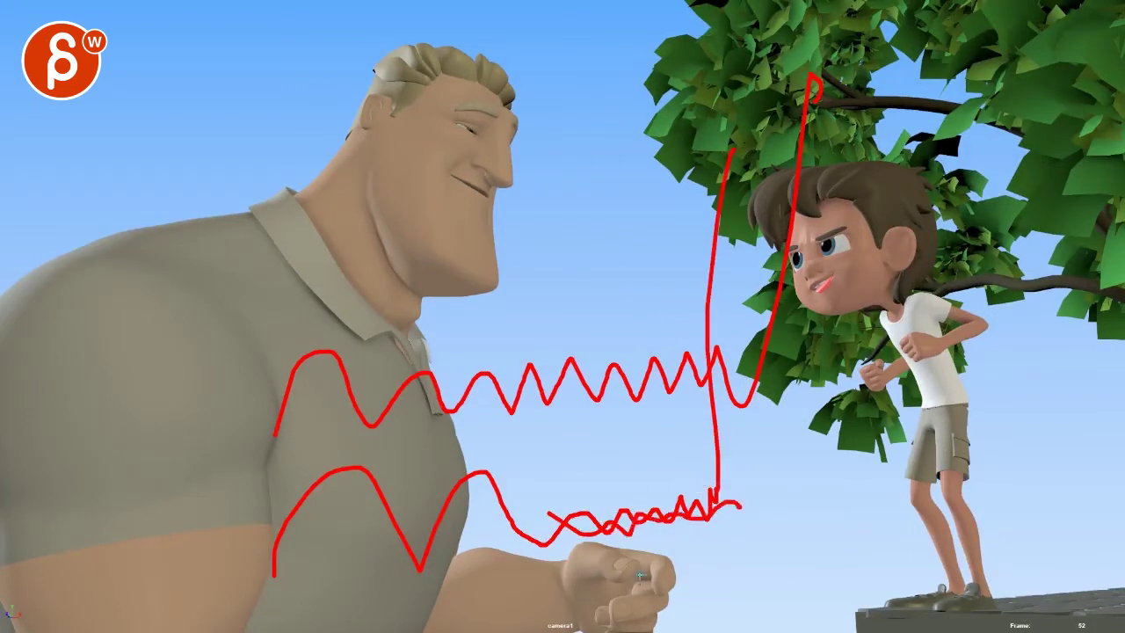
pyautogui.moveTo(640, 574); pyautogui.dragTo(767, 553)
pyautogui.moveTo(580, 503); pyautogui.dragTo(733, 413)
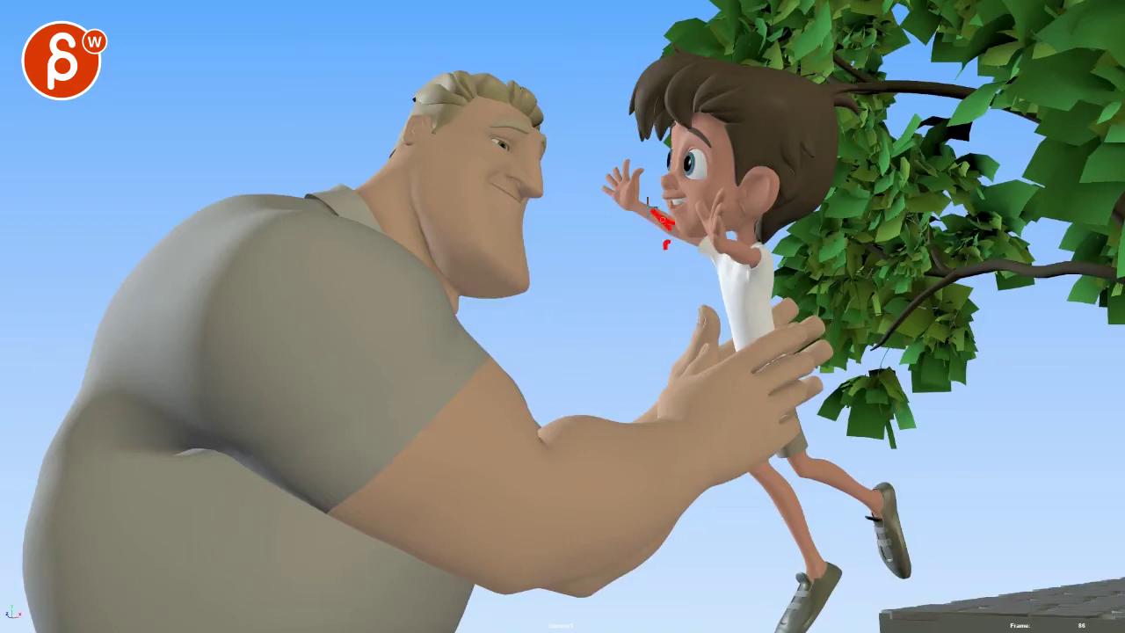
# At frame 85, circle the boy's arm and head, flip to frame 86, and circle his hand and cheek
pyautogui.hotkey('alt', ',')
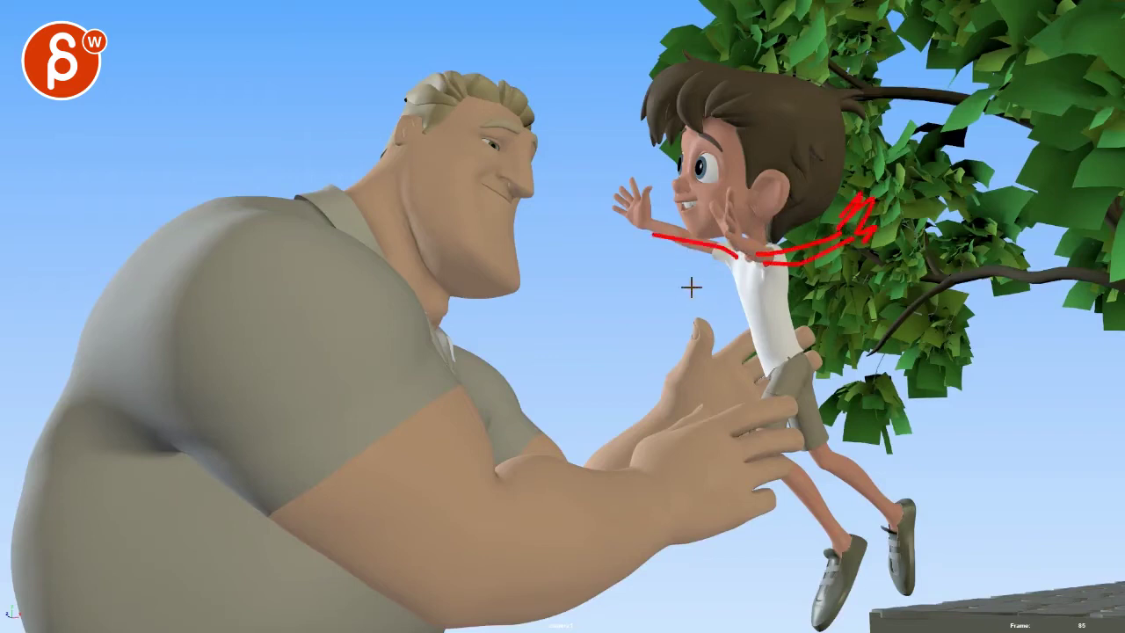
pyautogui.moveTo(707, 236)
pyautogui.mouseDown()
pyautogui.moveTo(727, 198)
pyautogui.moveTo(771, 233)
pyautogui.moveTo(706, 185)
pyautogui.mouseUp()
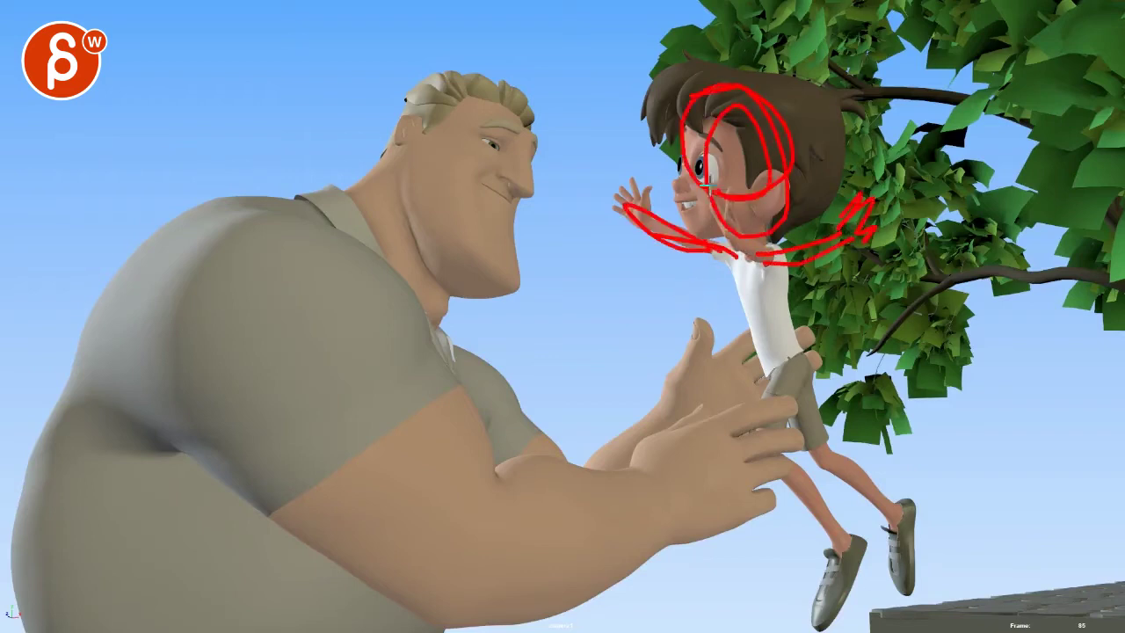
pyautogui.hotkey('alt', '.')
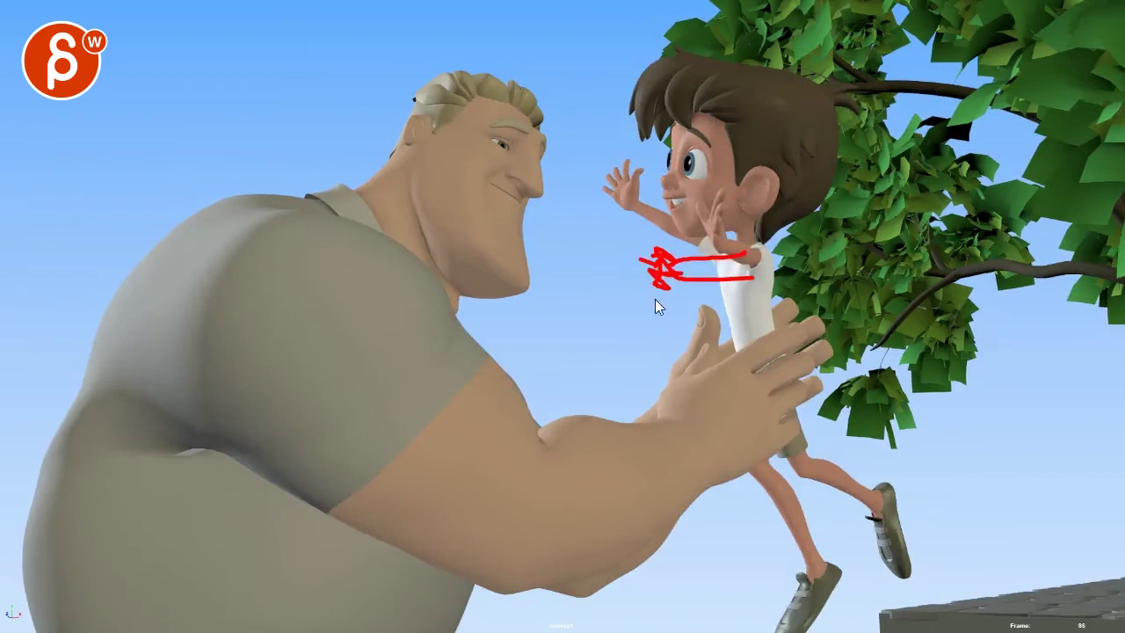
pyautogui.hotkey('alt', ',')
pyautogui.hotkey('alt', '.')
pyautogui.hotkey('alt', ',')
pyautogui.hotkey('alt', '.')
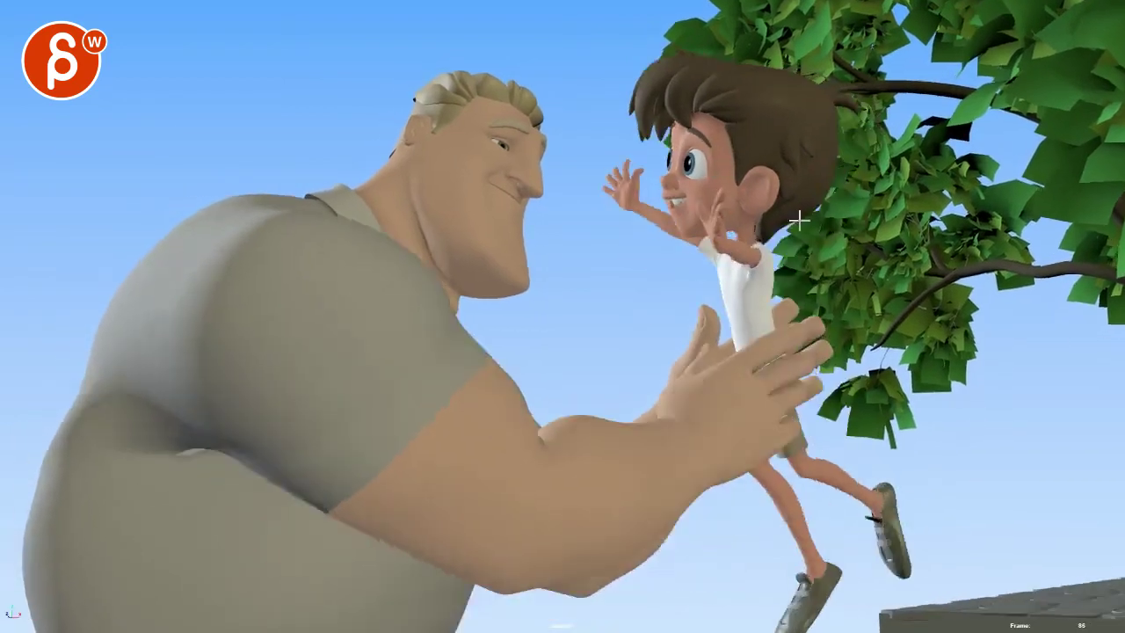
pyautogui.moveTo(702, 204)
pyautogui.mouseDown()
pyautogui.moveTo(690, 246)
pyautogui.moveTo(721, 236)
pyautogui.mouseUp()
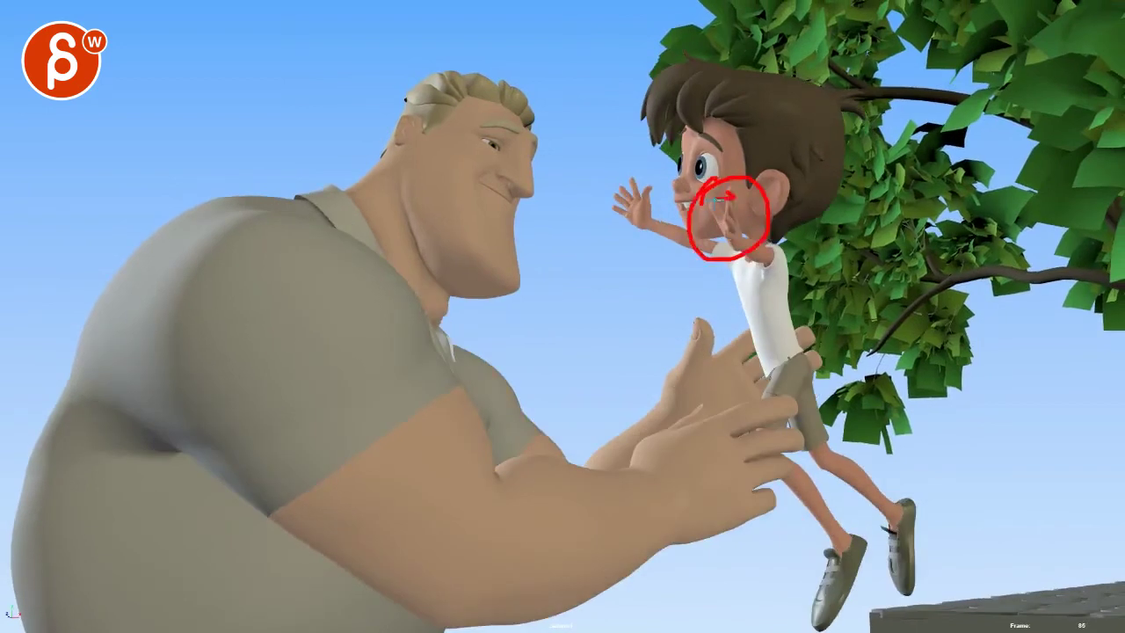
# Compare against frame 84, circle the hand and shoulder, trace the arm arc and a line below, then clear
pyautogui.hotkey('alt', ',')
pyautogui.hotkey('alt', ',')
pyautogui.hotkey('alt', ',')
pyautogui.hotkey('alt', '.')
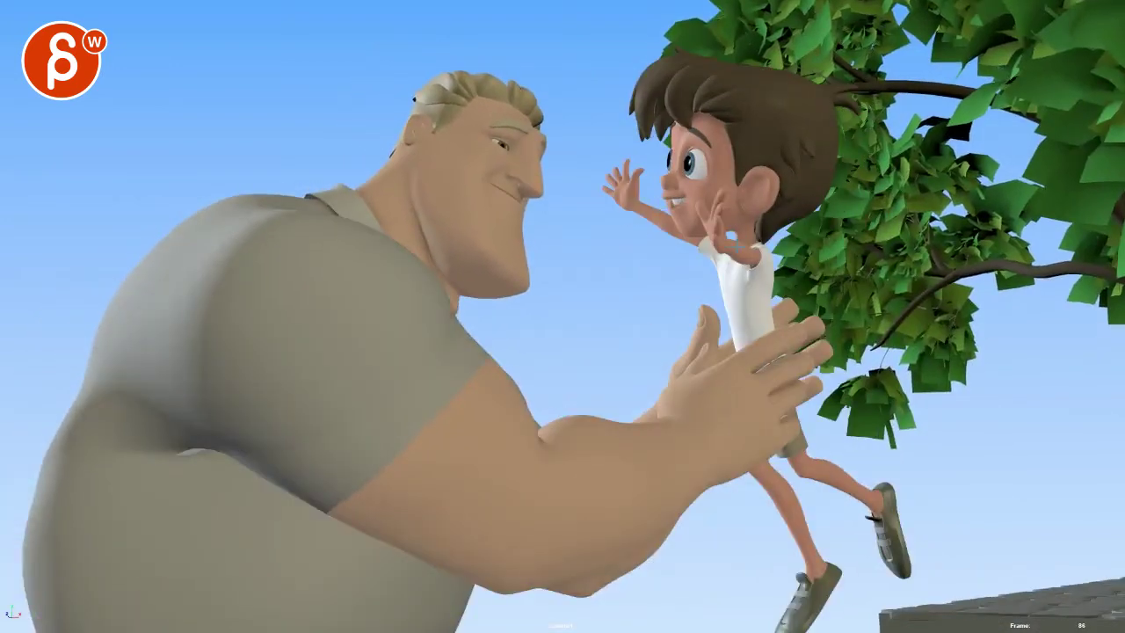
pyautogui.moveTo(777, 198); pyautogui.dragTo(701, 187)
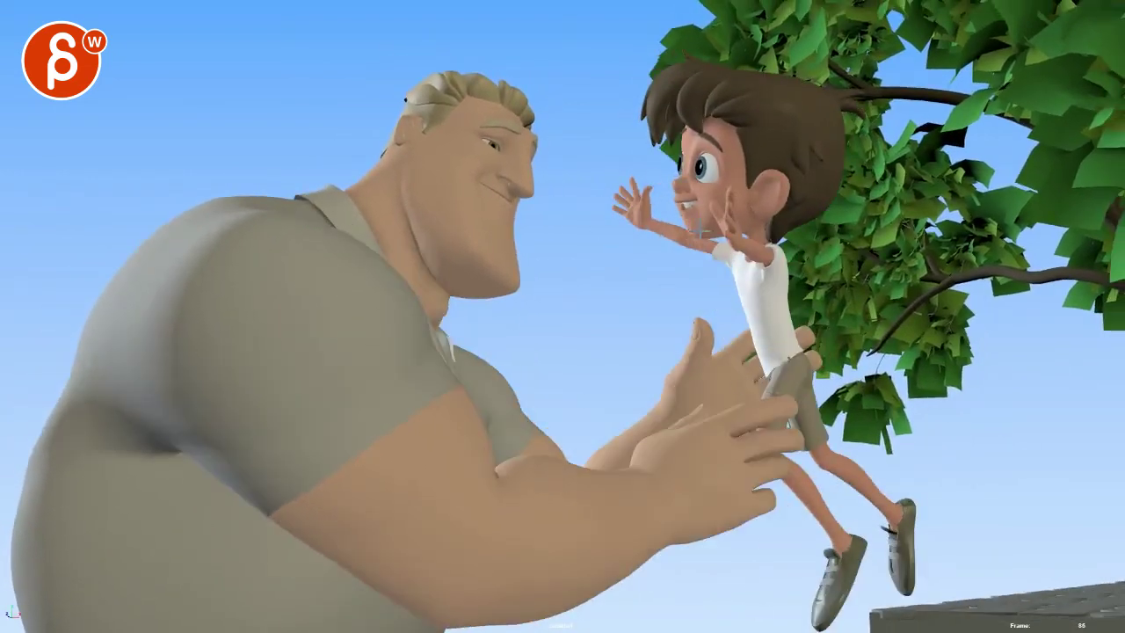
pyautogui.moveTo(716, 243); pyautogui.dragTo(625, 188)
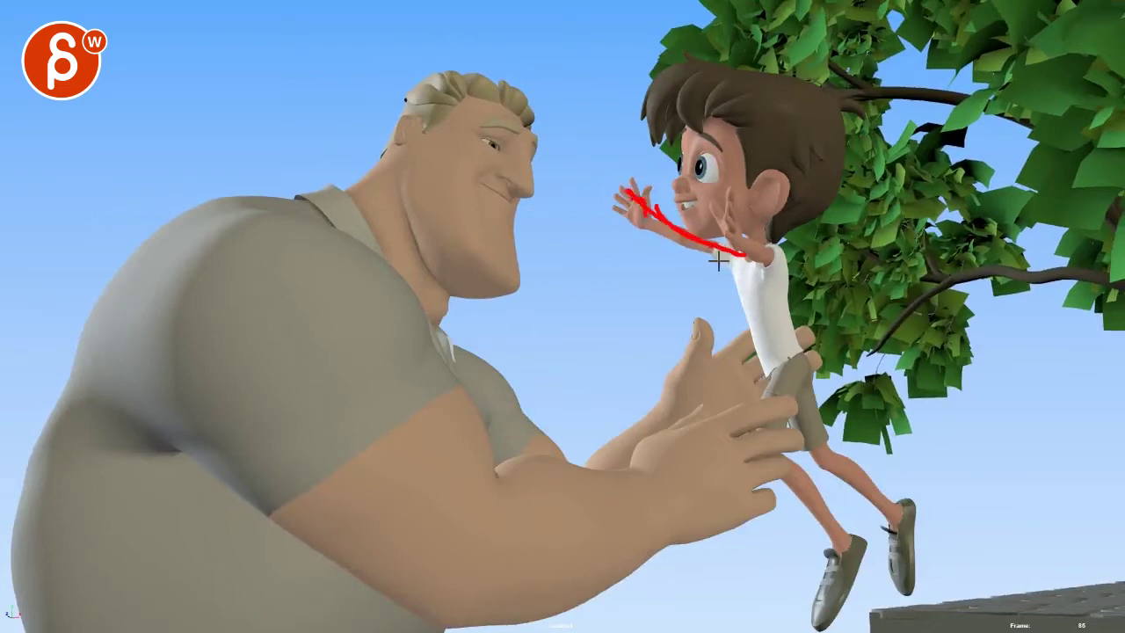
pyautogui.moveTo(769, 263); pyautogui.dragTo(678, 263)
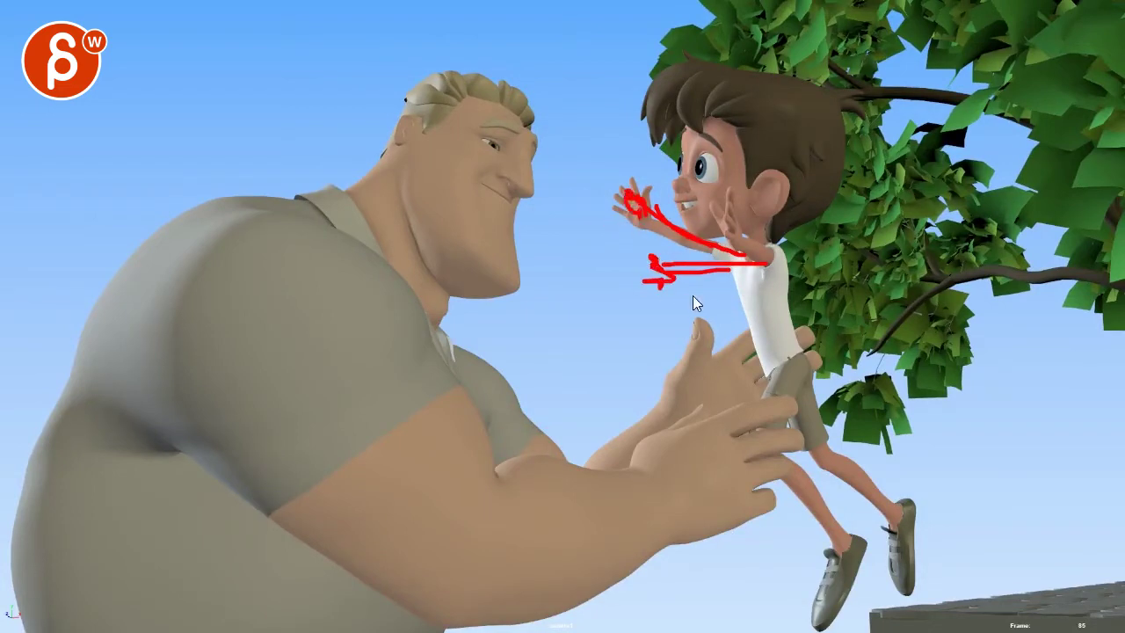
pyautogui.press('Escape')
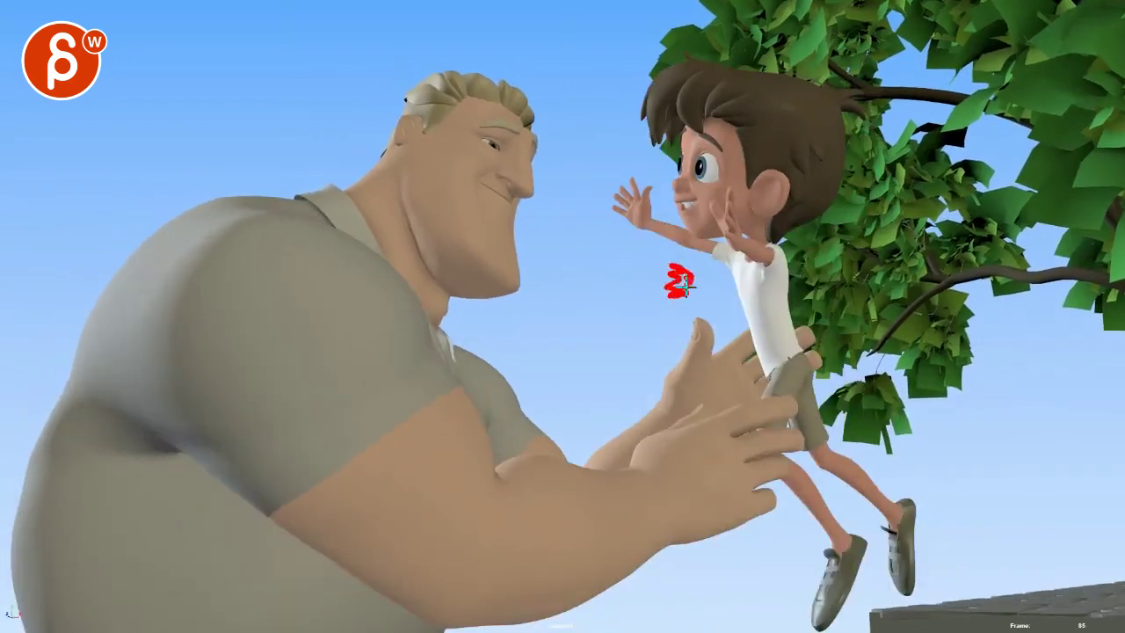
# Flip between frames 87 and 91 to compare the hug poses, then play forward to frame 121
pyautogui.press('.')
pyautogui.press('.')
pyautogui.press('.')
pyautogui.press('.')
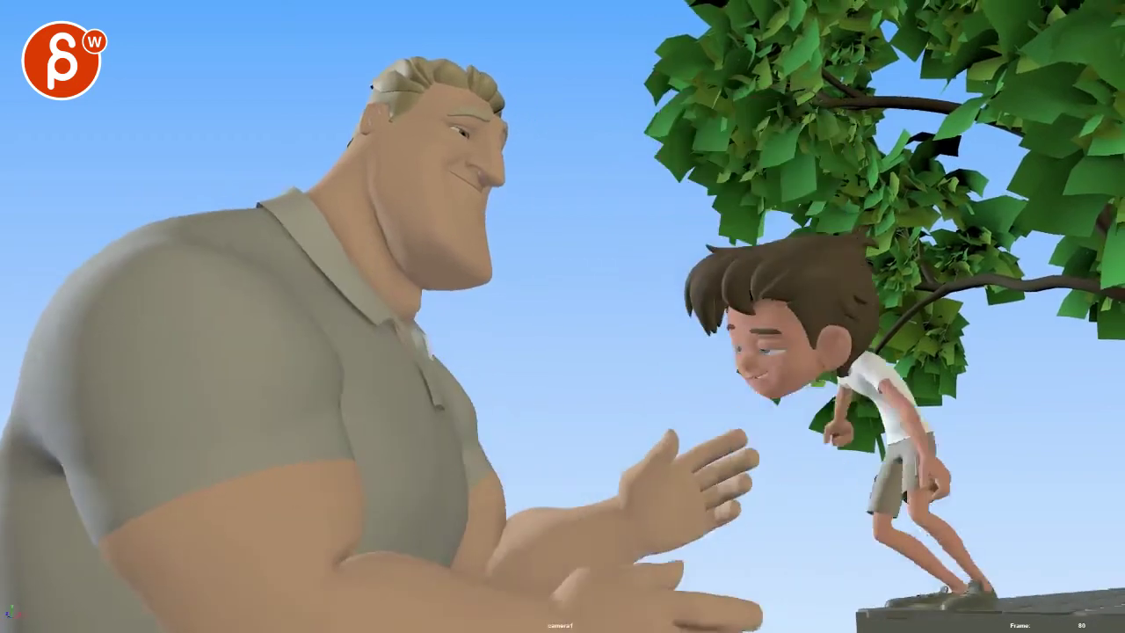
pyautogui.press(',')
pyautogui.press('.')
pyautogui.press(',')
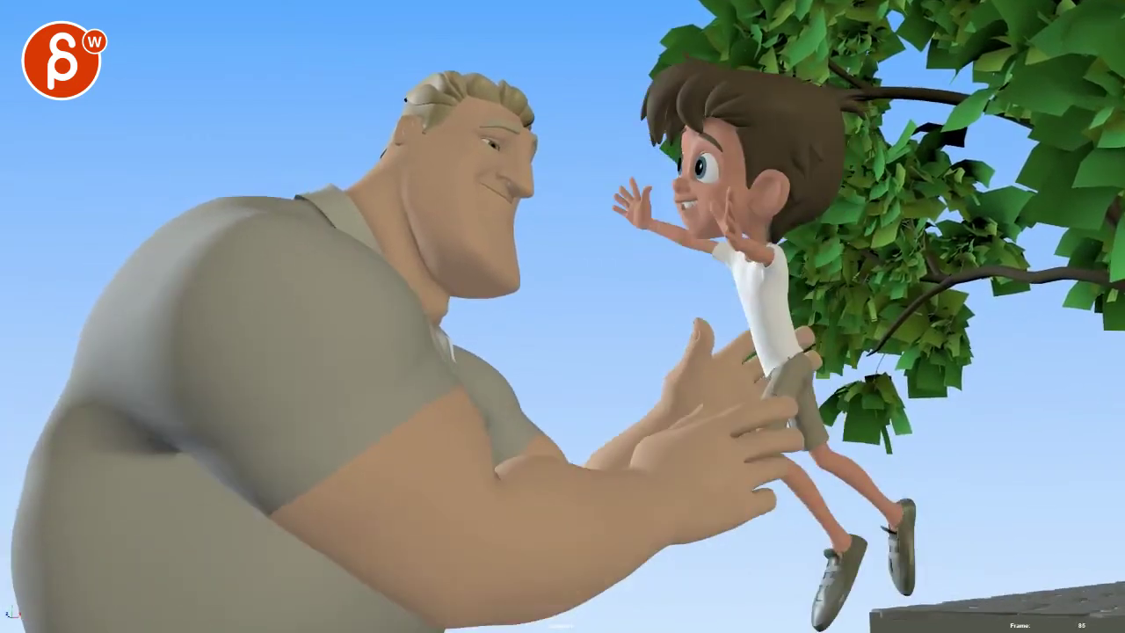
pyautogui.press('.')
pyautogui.press('.')
pyautogui.press(',')
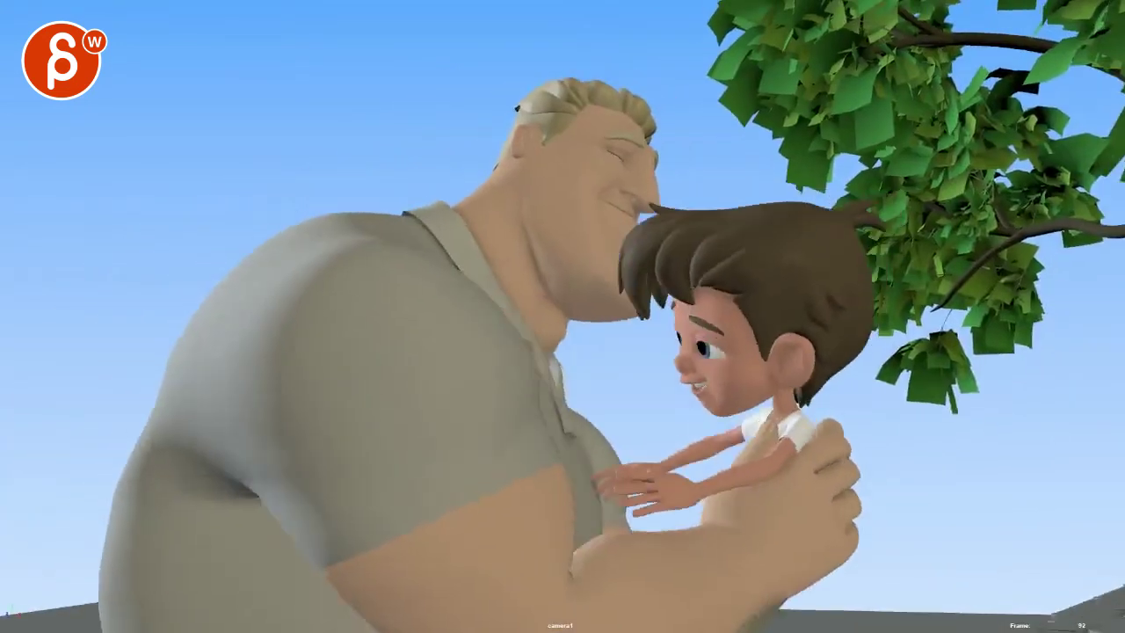
pyautogui.press('.')
pyautogui.hotkey('alt', 'v')
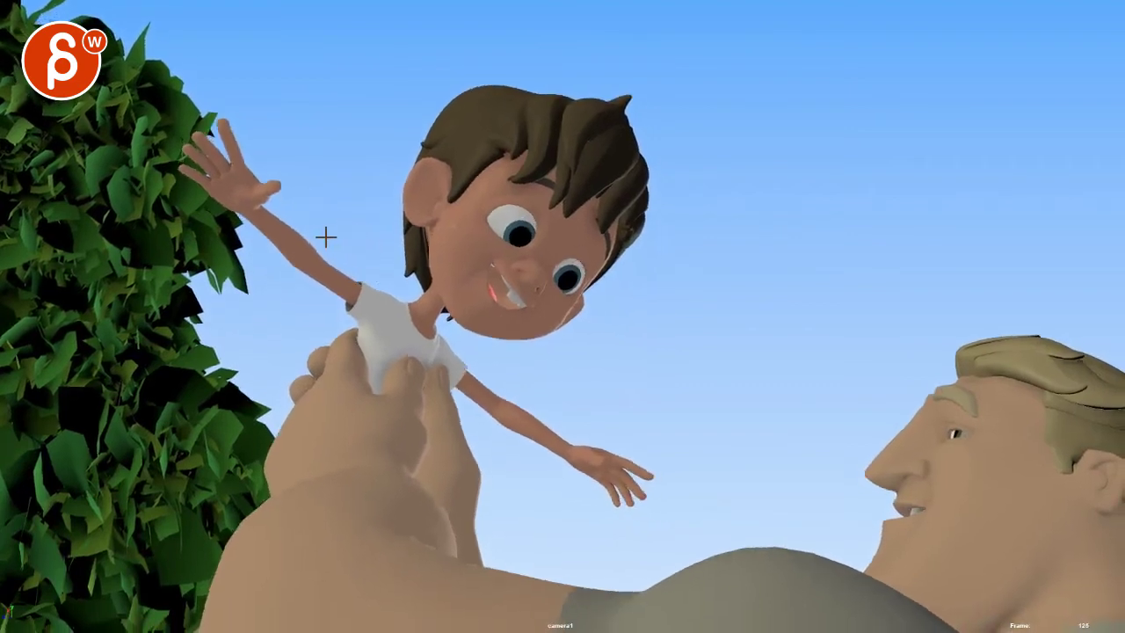
# At frame 125, draw red lines across the boy's outstretched arms and along his raised arm
pyautogui.moveTo(180, 154); pyautogui.dragTo(660, 487)
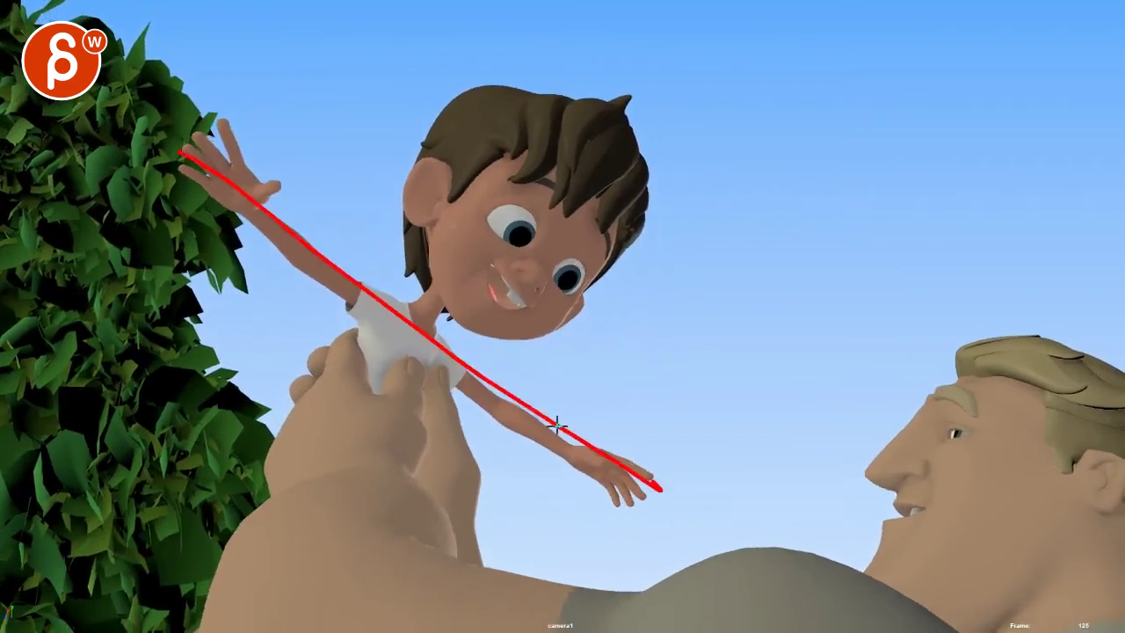
pyautogui.moveTo(349, 314); pyautogui.dragTo(247, 127)
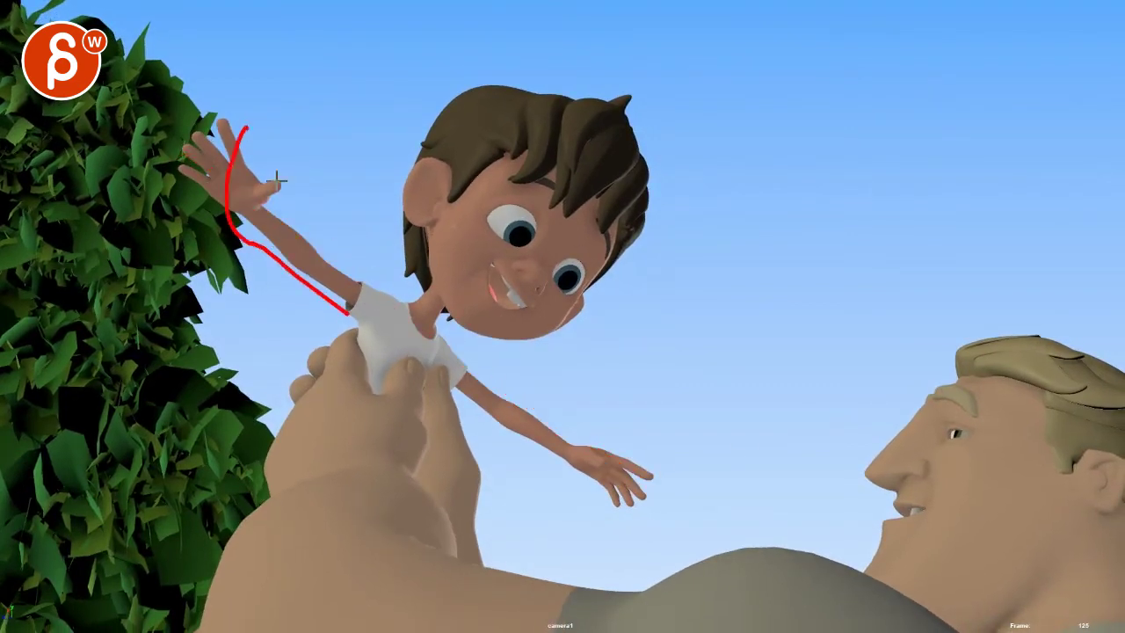